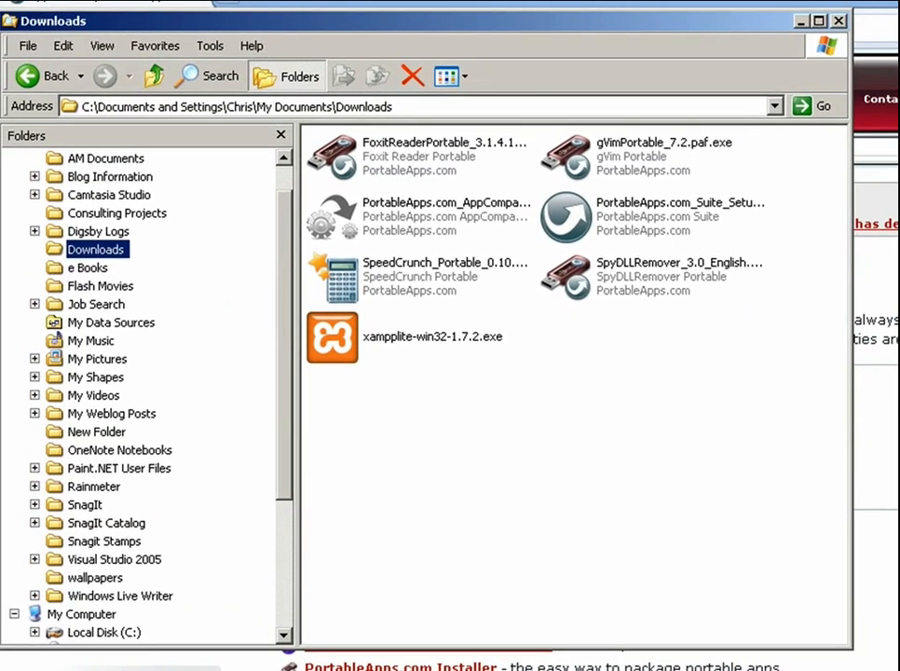
# Run the PortableApps.com Suite setup file and move past the welcome page.
pyautogui.click(570, 222)
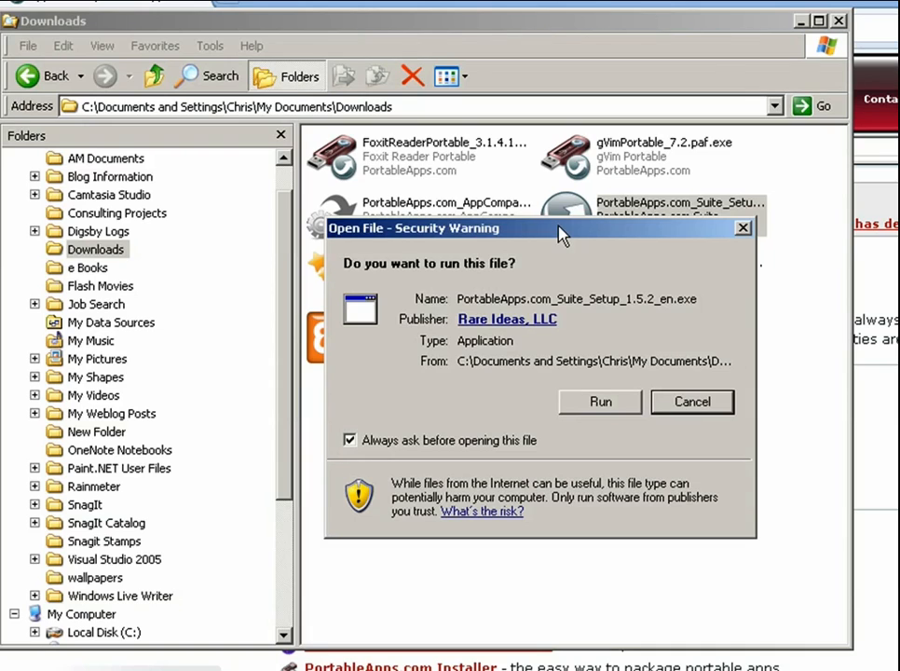
pyautogui.click(600, 402)
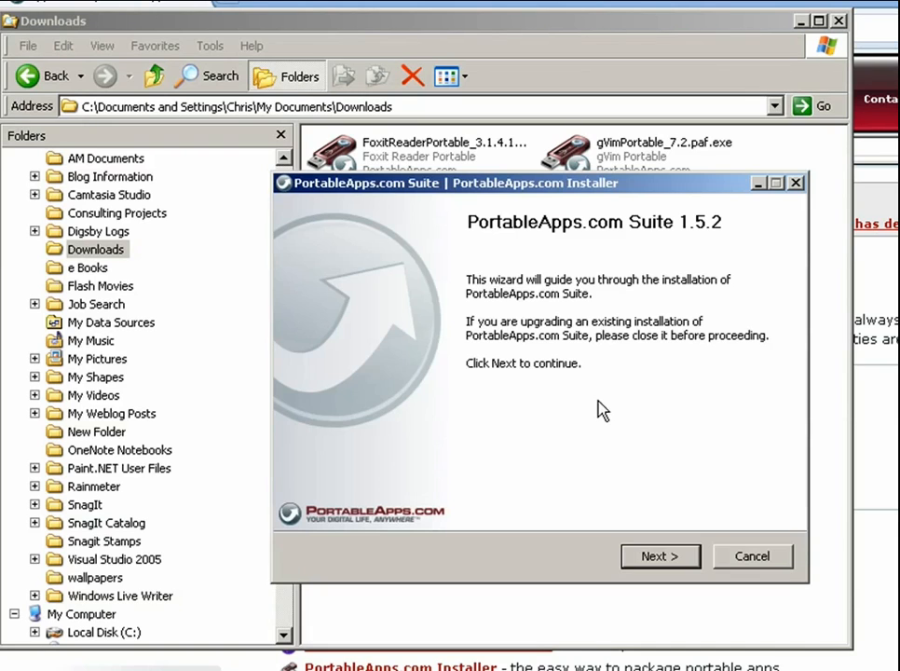
pyautogui.click(667, 563)
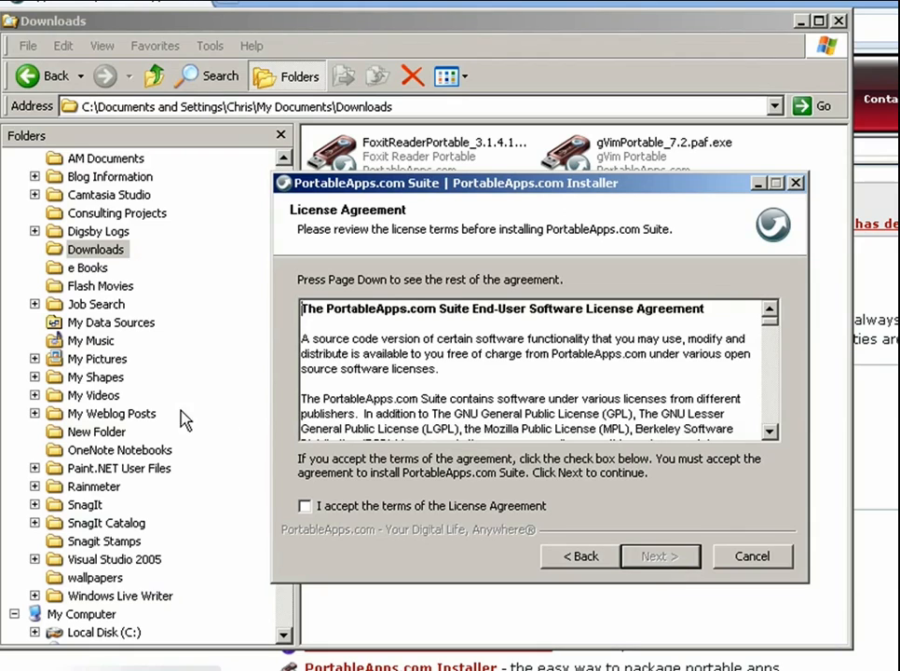
# Accept the license and install the Suite to the removable drive E:\.
pyautogui.click(347, 507)
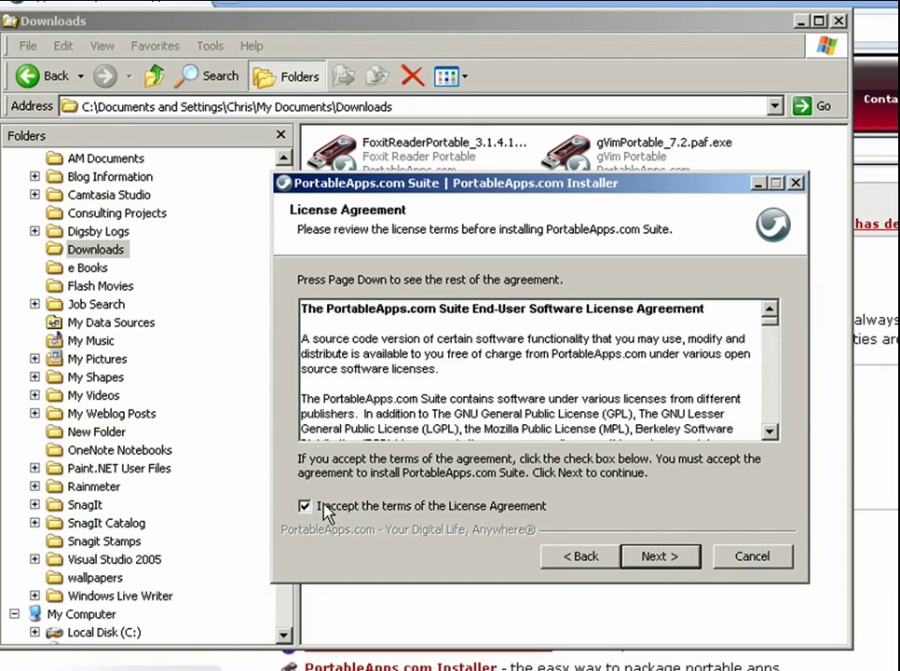
pyautogui.click(660, 556)
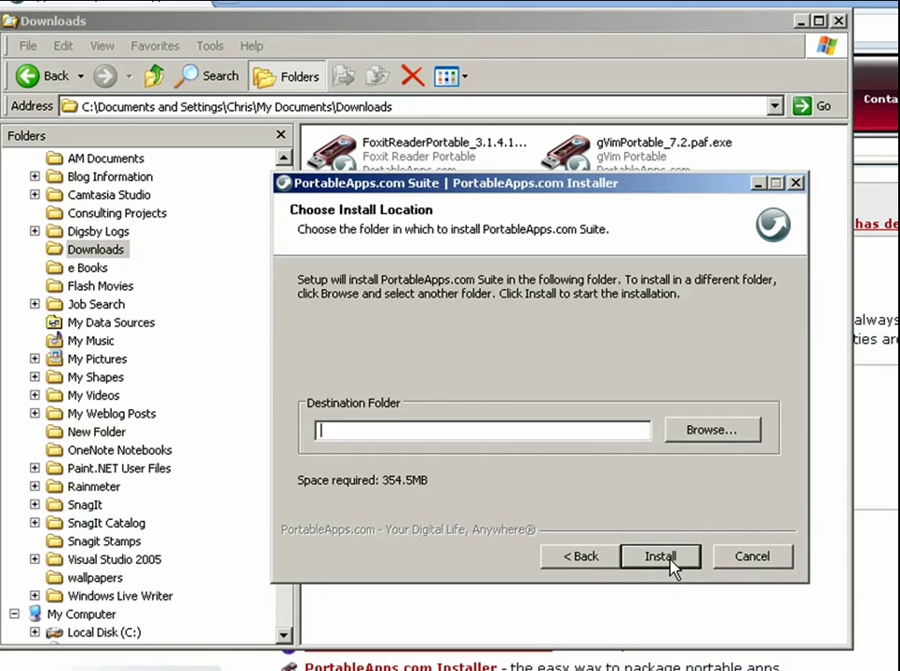
pyautogui.click(712, 430)
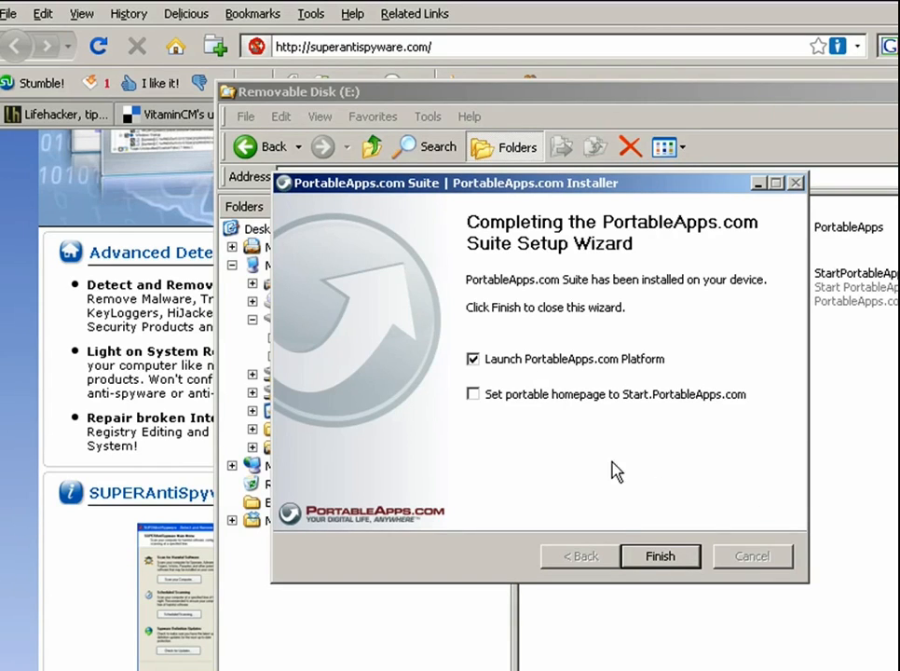
# Finish setup to launch the Platform, then start Sumatra PDF Portable from its menu.
pyautogui.click(660, 556)
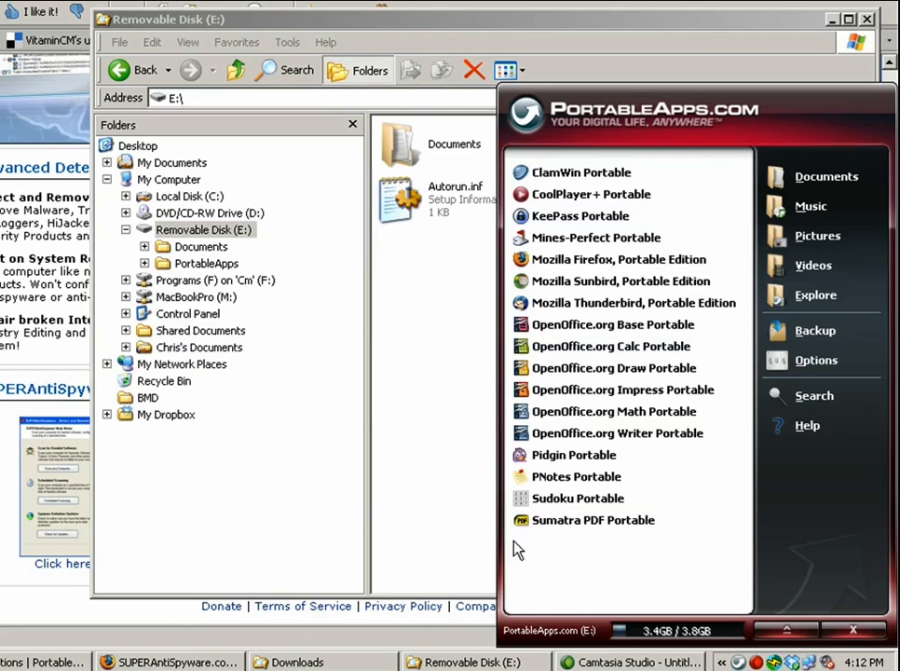
pyautogui.click(593, 520)
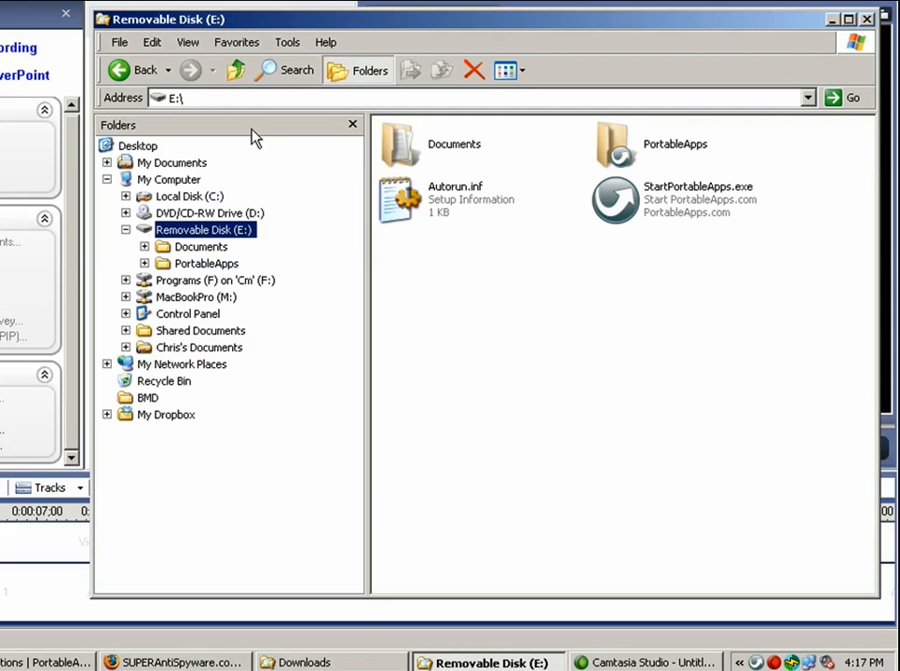
# Browse drive E: in Explorer, viewing Documents then the PortableApps folder.
pyautogui.click(201, 247)
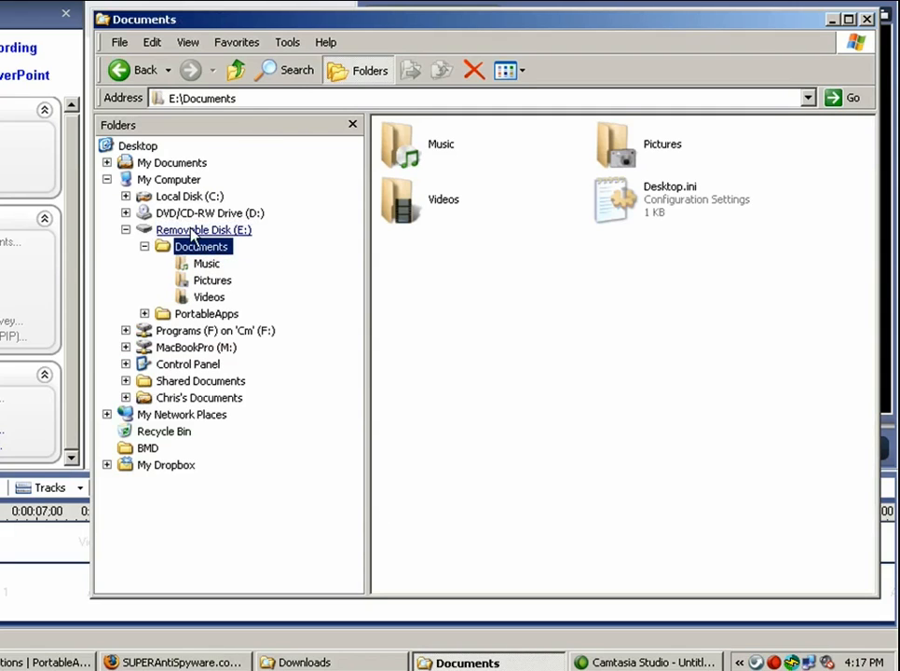
pyautogui.click(203, 230)
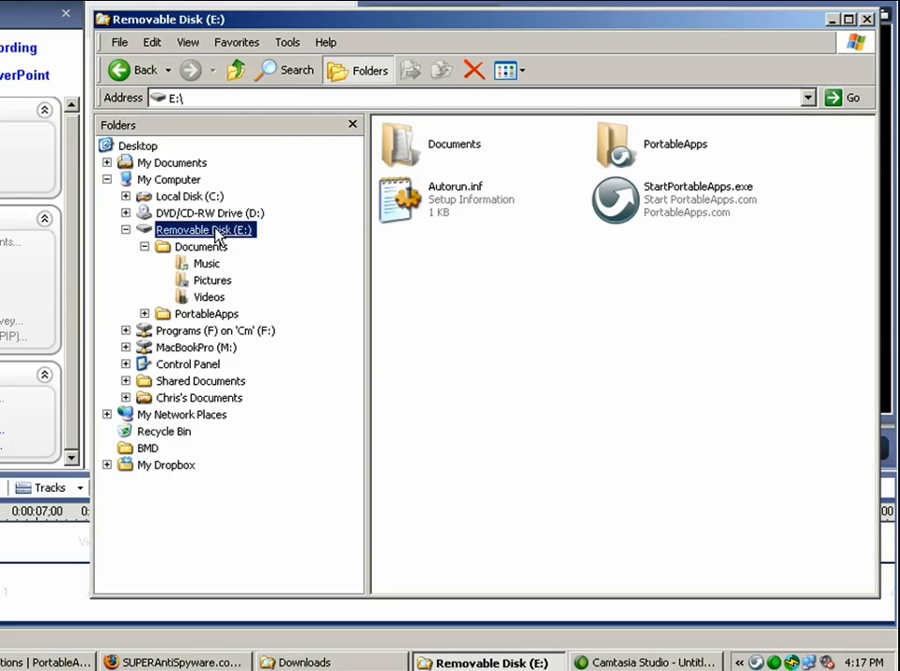
pyautogui.click(207, 314)
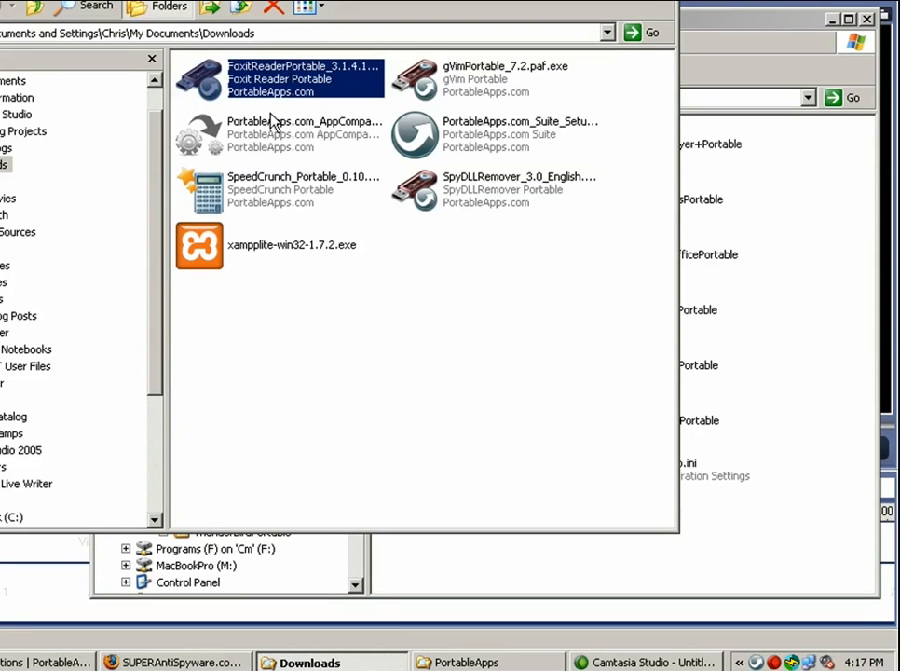
# Run the unverified Foxit Reader Portable installer with English as its language.
pyautogui.doubleClick(214, 80)
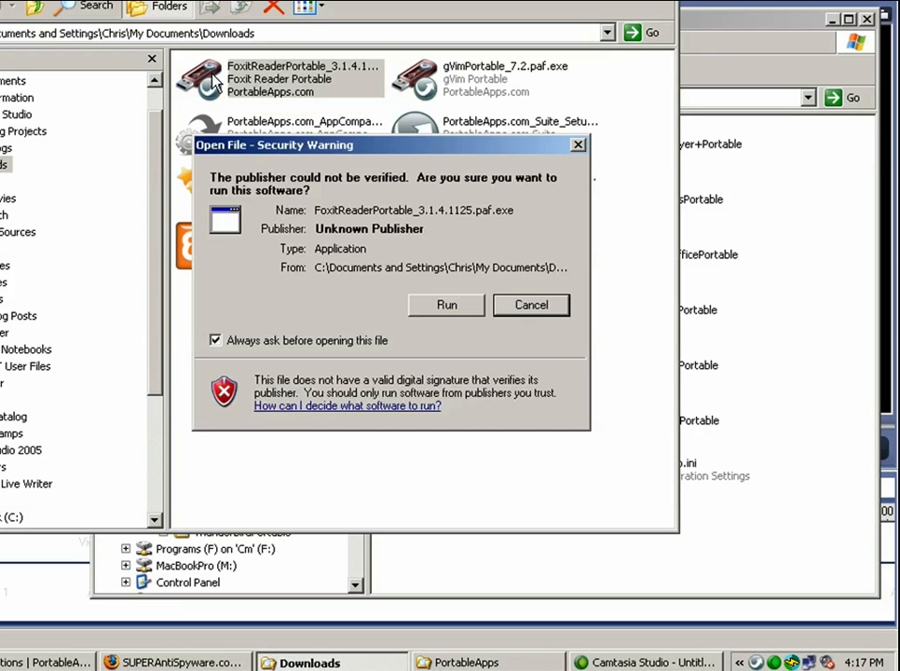
pyautogui.click(446, 305)
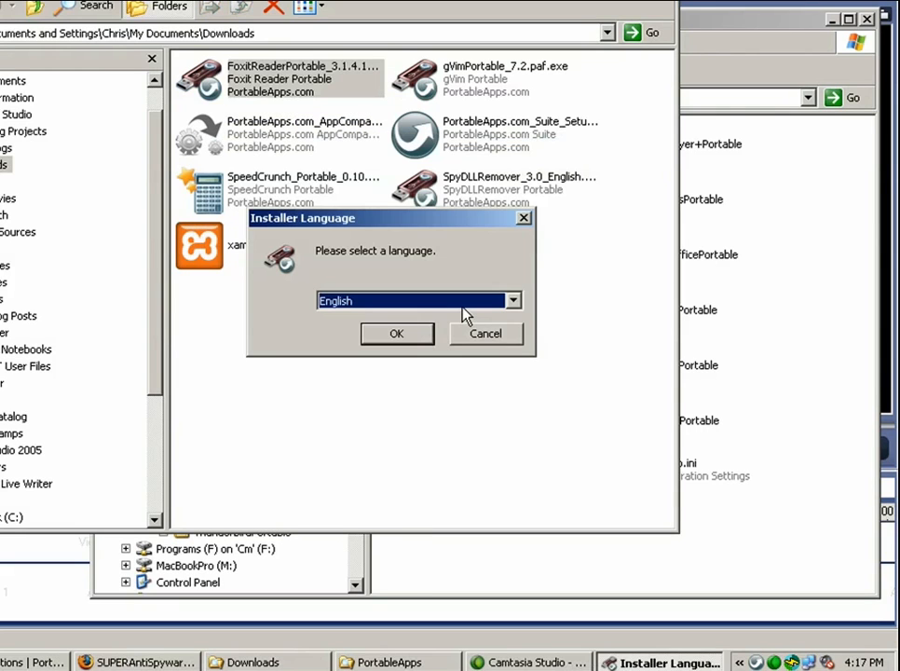
pyautogui.click(396, 334)
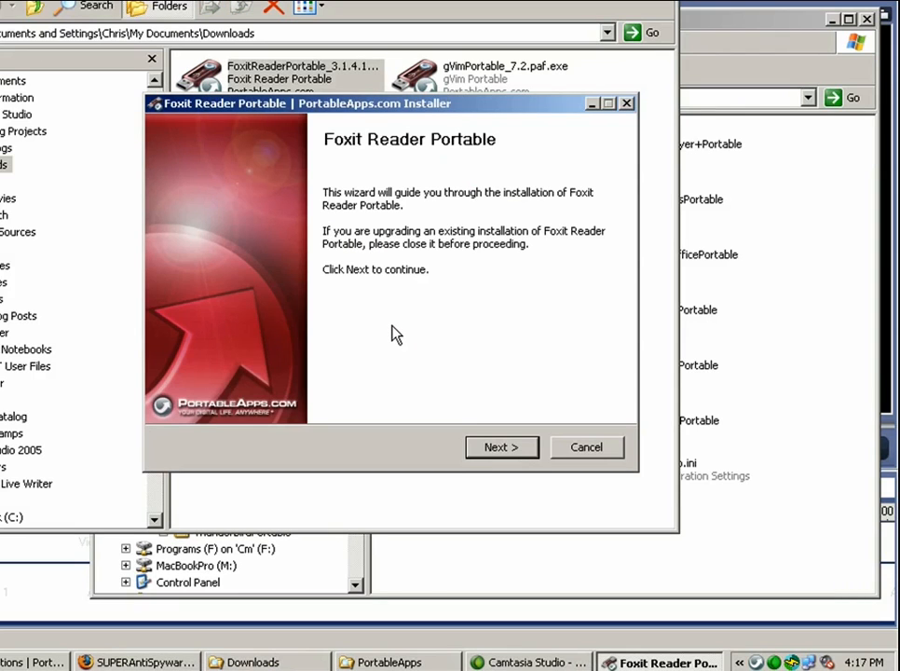
# Accept the Foxit license, install it to the drive and close the wizard.
pyautogui.click(503, 450)
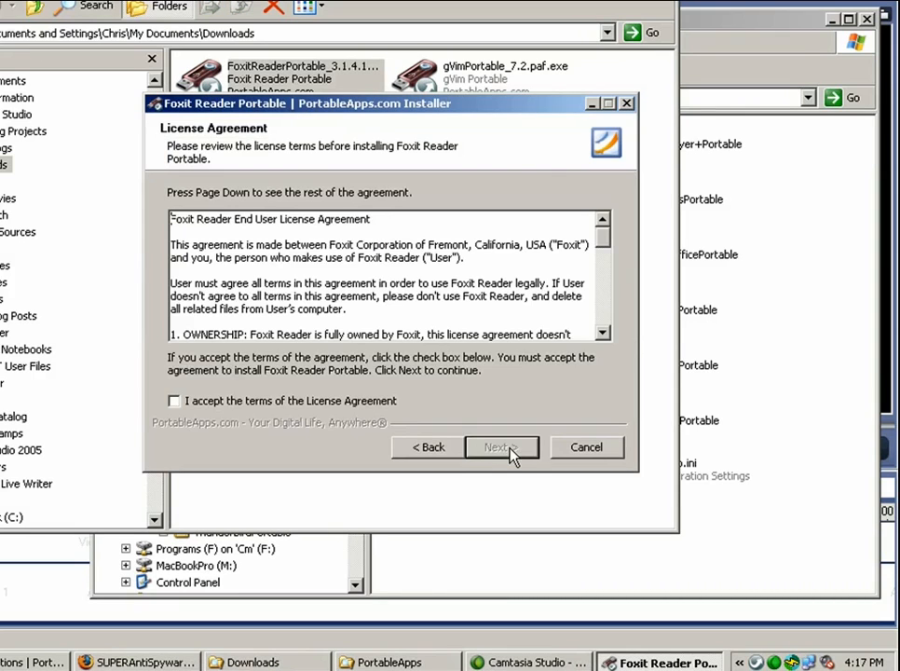
pyautogui.click(173, 401)
pyautogui.click(501, 447)
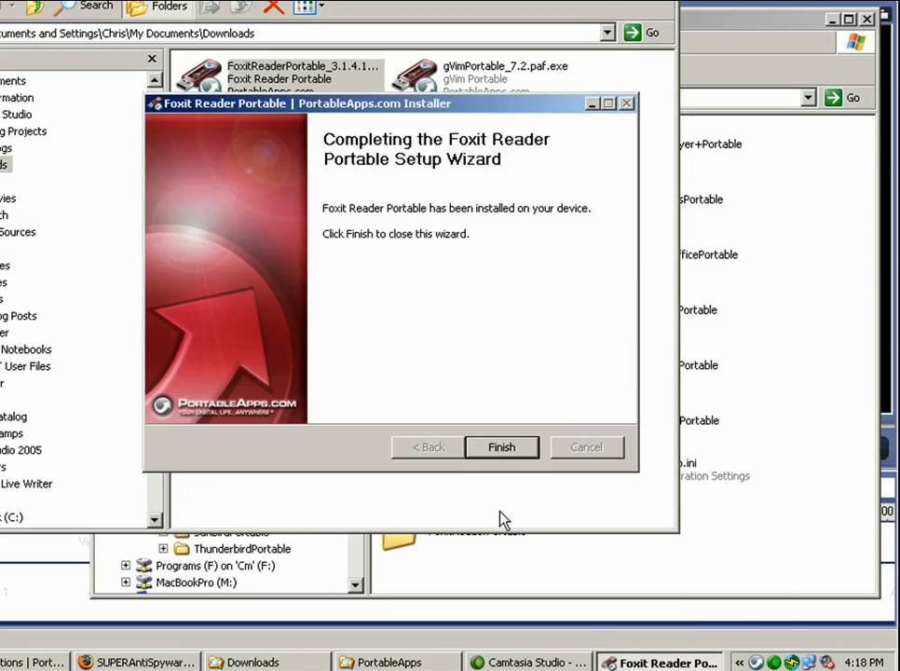
pyautogui.click(501, 448)
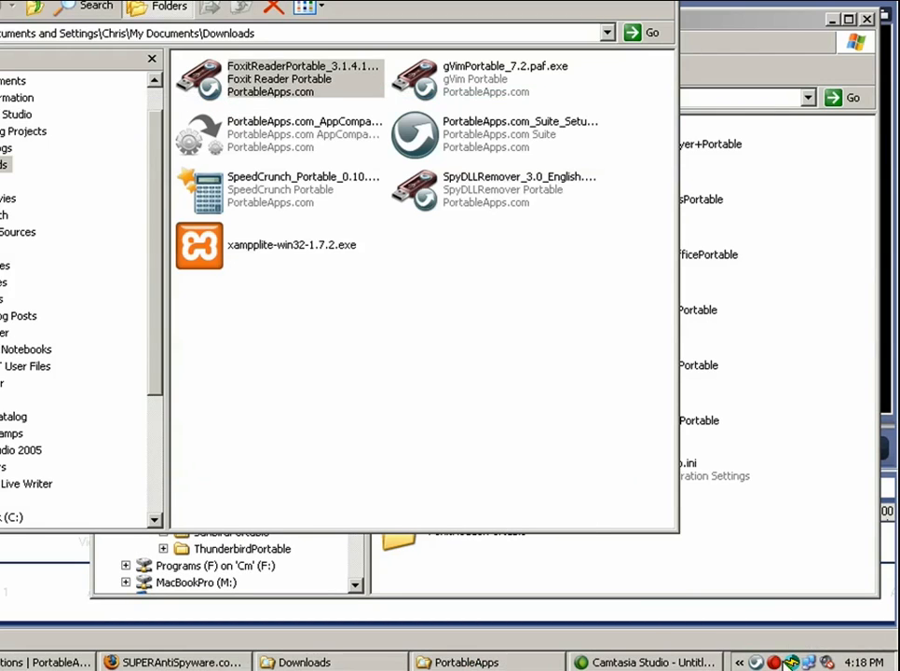
# Check Foxit Reader Portable in the launcher menu, then return to the PortableApps folder window.
pyautogui.click(758, 662)
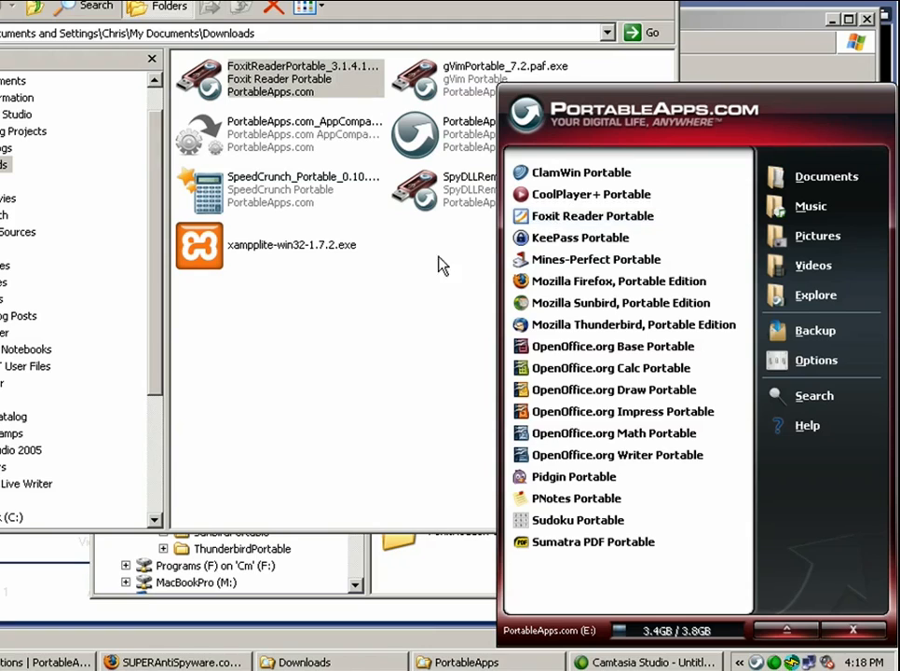
pyautogui.click(422, 282)
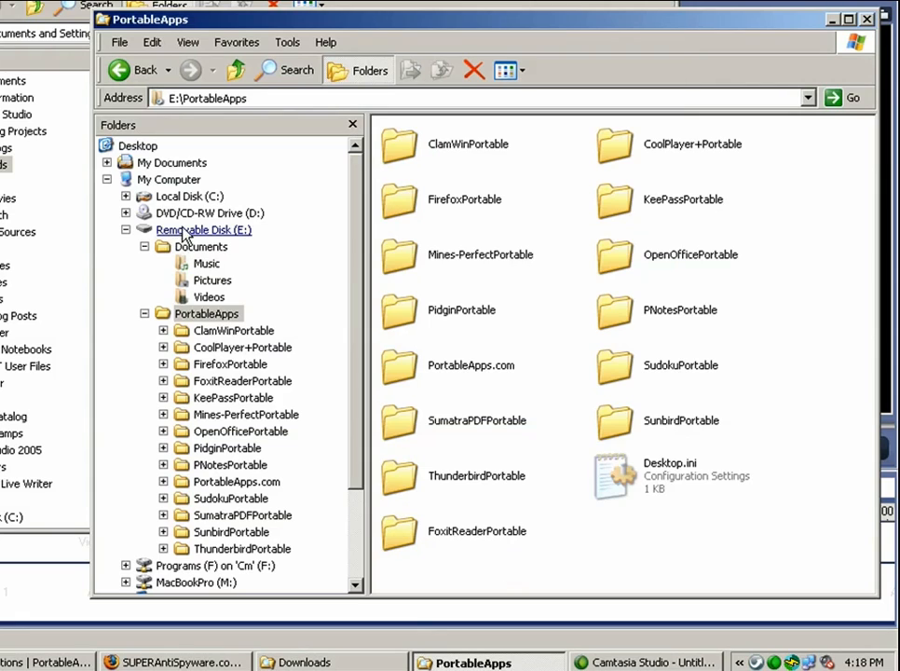
pyautogui.click(202, 230)
pyautogui.click(614, 205)
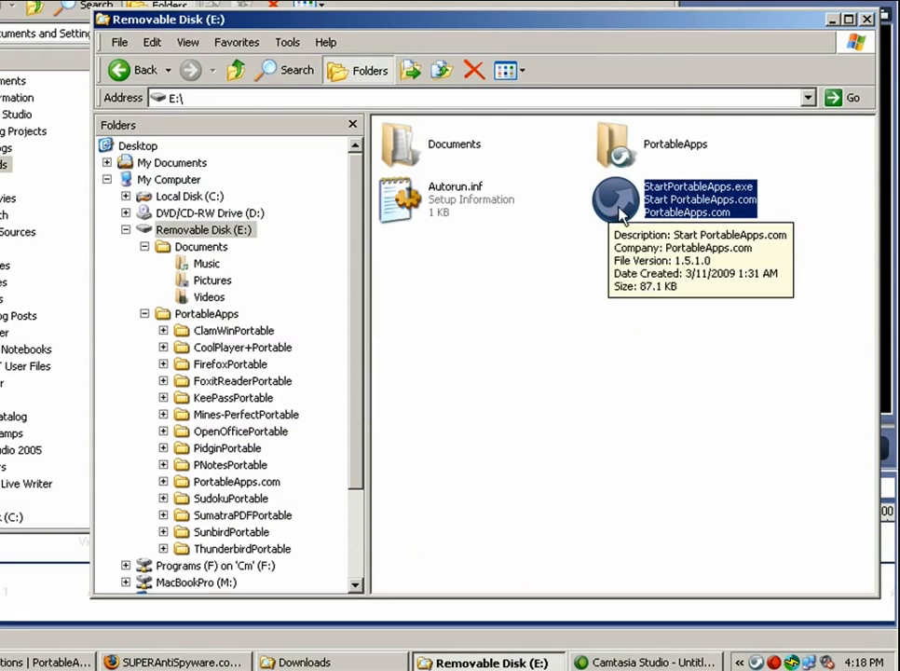
pyautogui.click(458, 328)
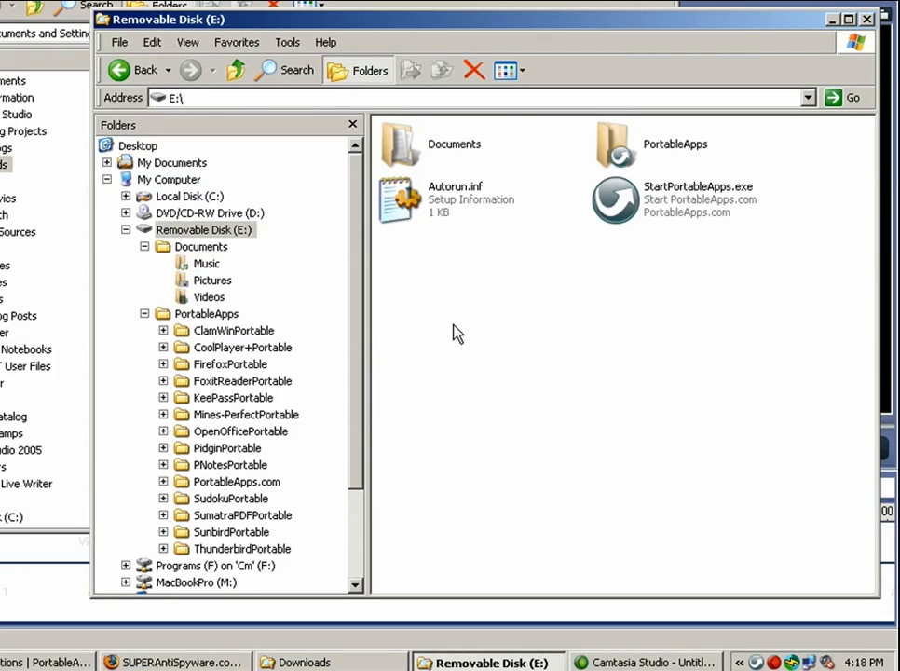
pyautogui.click(206, 314)
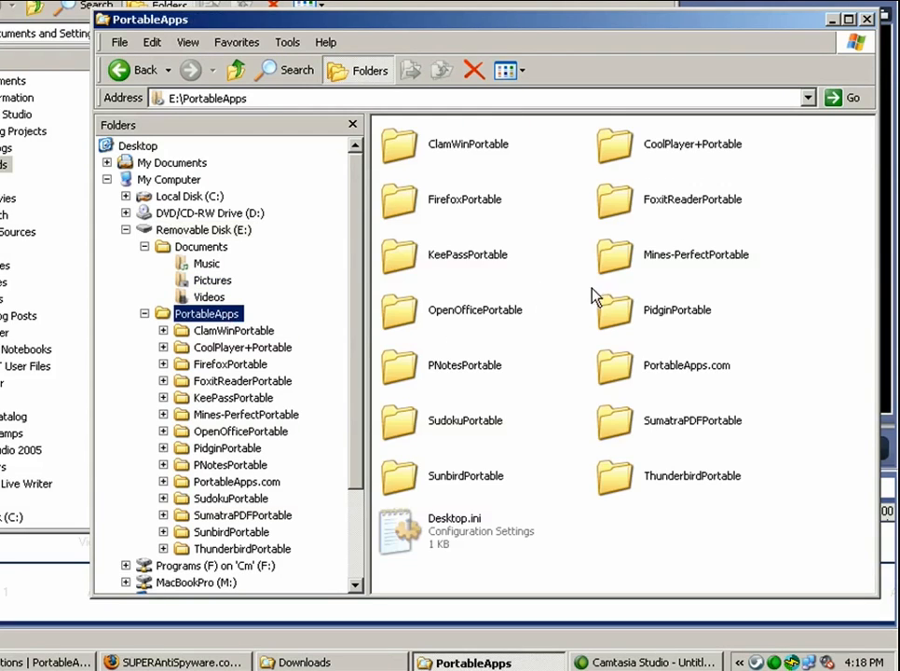
pyautogui.click(620, 199)
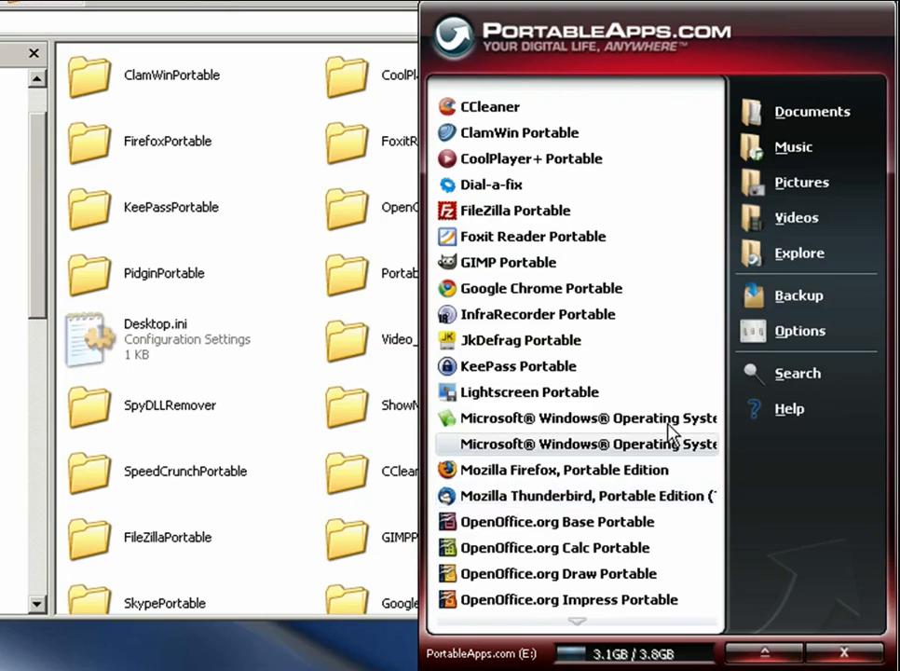
pyautogui.scroll(-3, 653, 400)
pyautogui.scroll(-4, 653, 401)
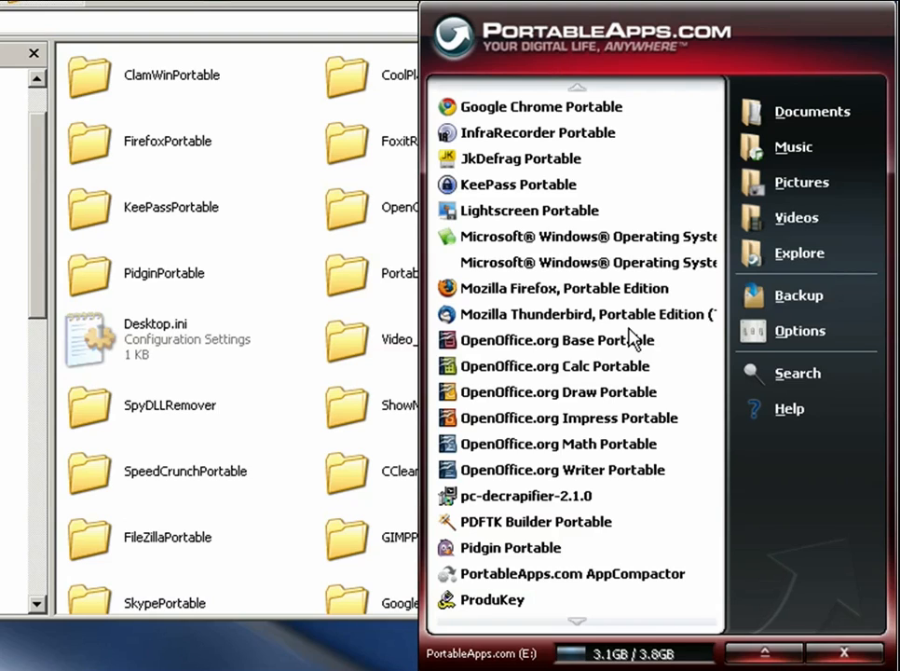
pyautogui.scroll(-3, 634, 340)
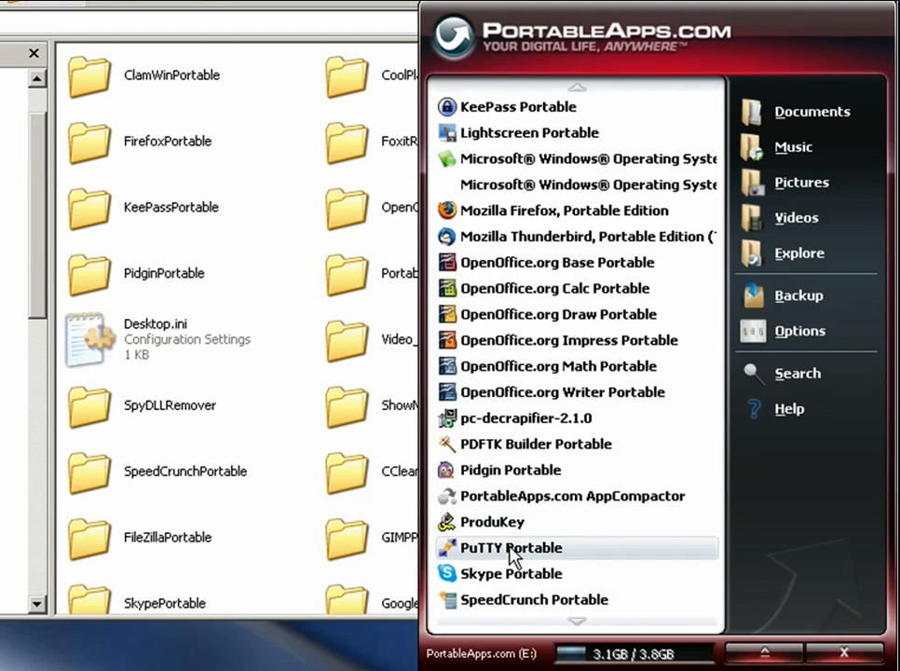
pyautogui.scroll(-2, 575, 535)
pyautogui.scroll(-2, 575, 535)
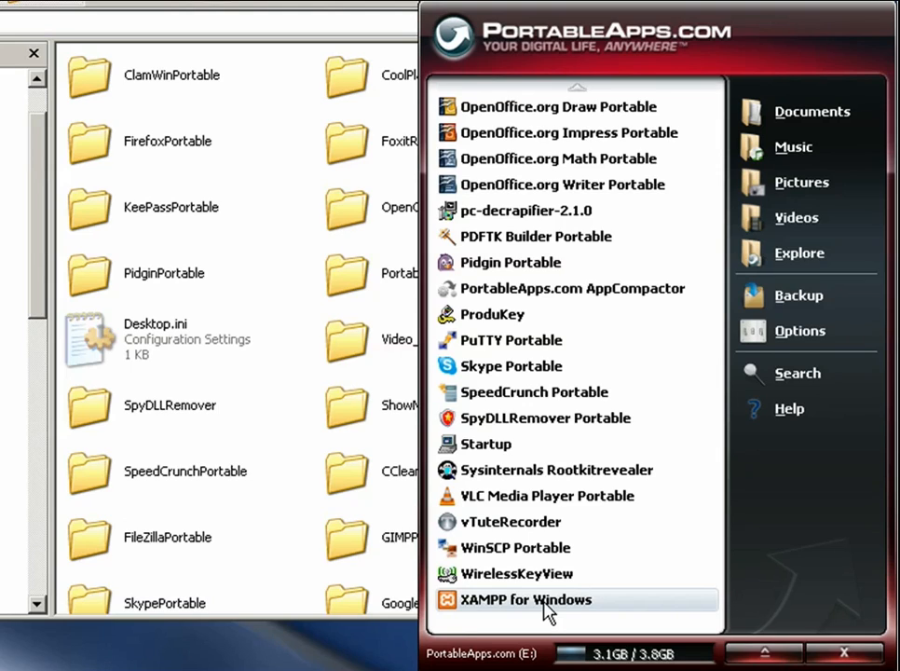
pyautogui.scroll(5, 689, 345)
pyautogui.scroll(5, 690, 326)
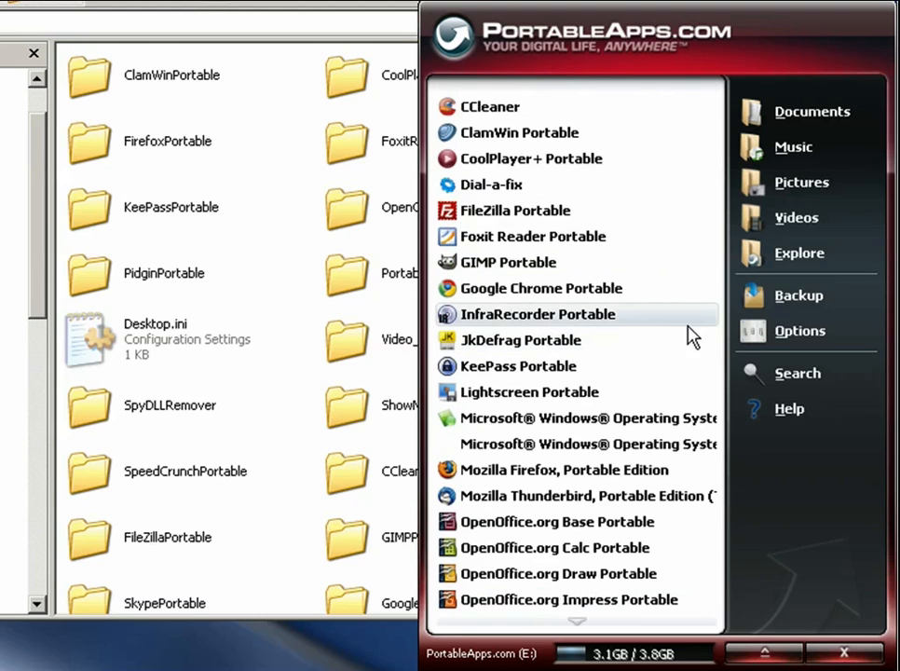